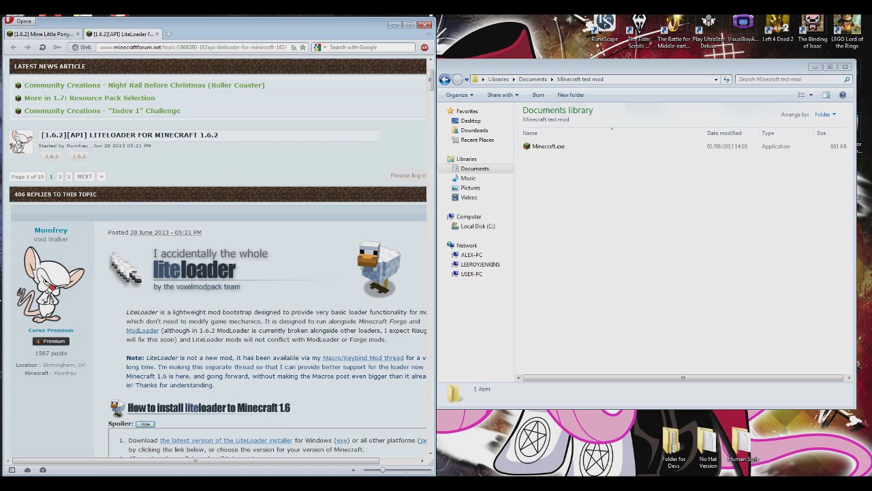
Scroll the LiteLoader thread to the Download Links section for the Minecraft 1.6.2 installer.
scroll(218, 259, "down", 3)
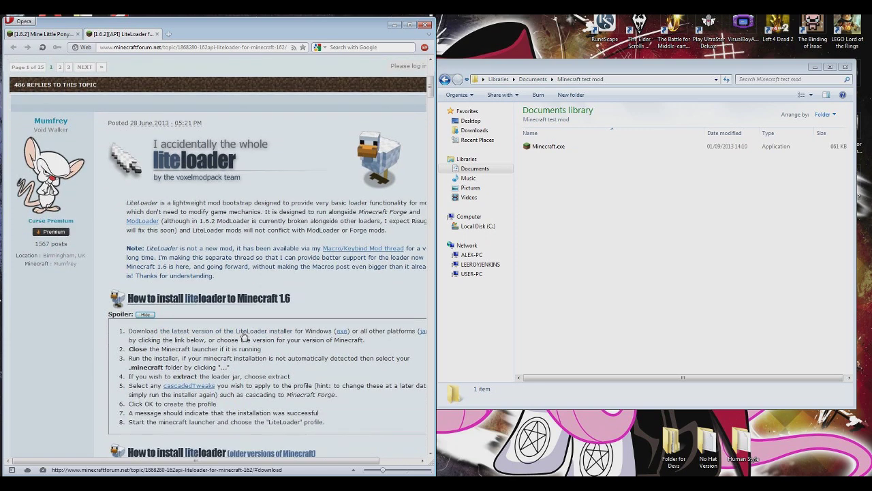
left_click(244, 332)
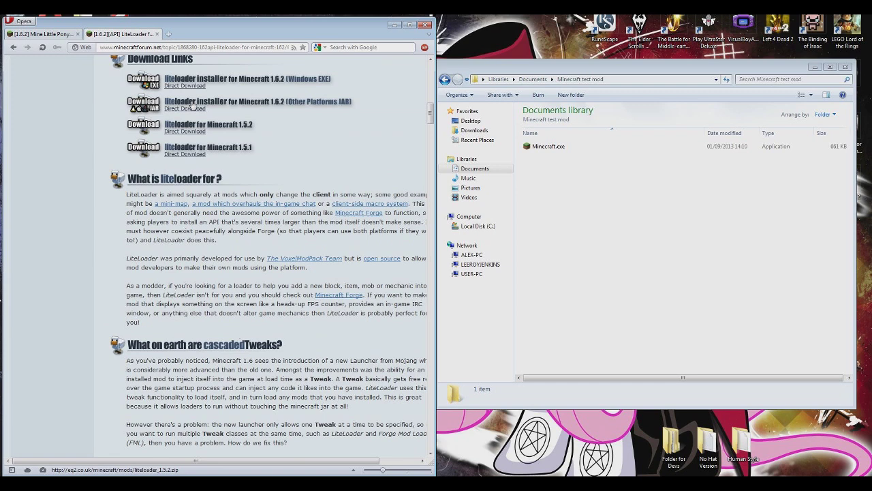
scroll(180, 90, "up", 2)
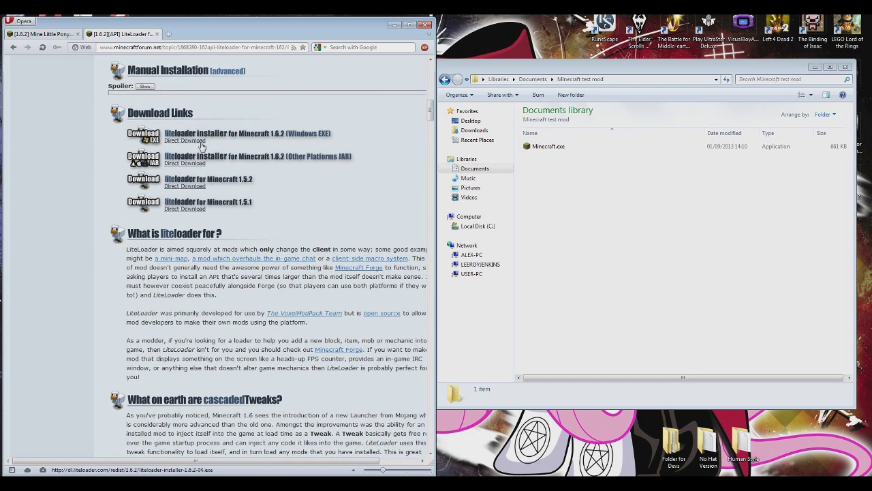
Save liteloader-installer-1.6.2-04.exe via Direct Download into the Minecraft test mod folder.
left_click(200, 142)
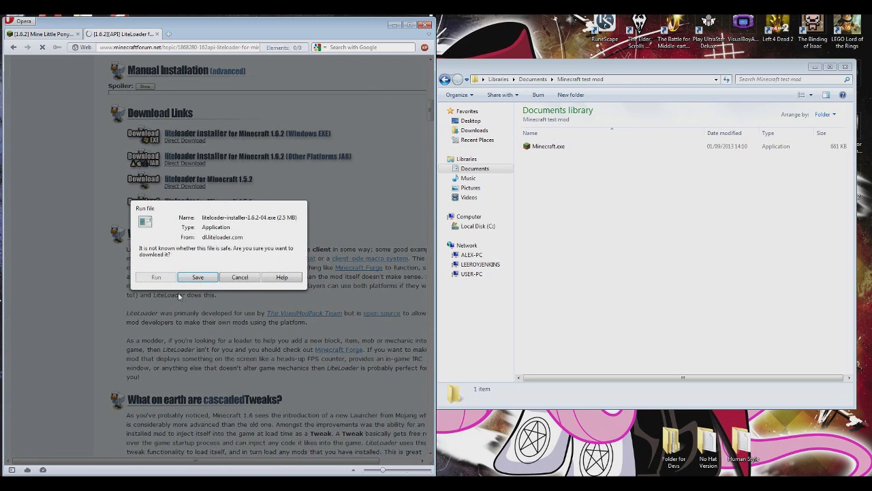
left_click(196, 280)
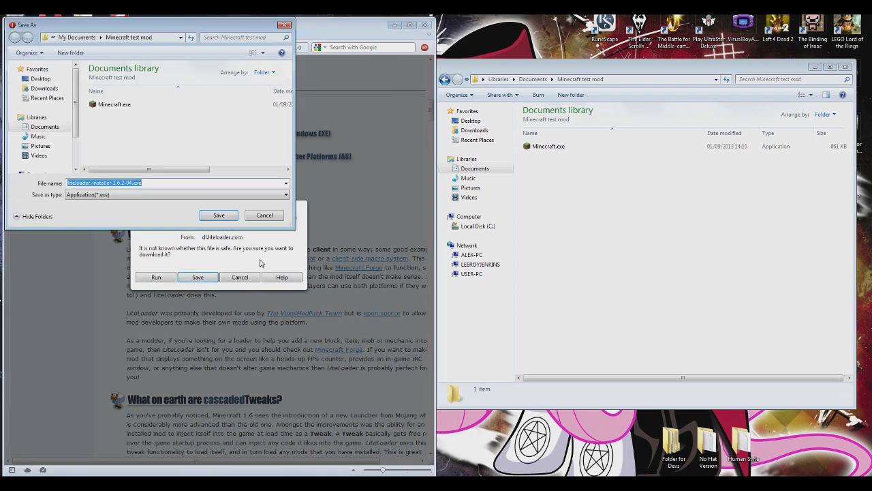
left_click(217, 216)
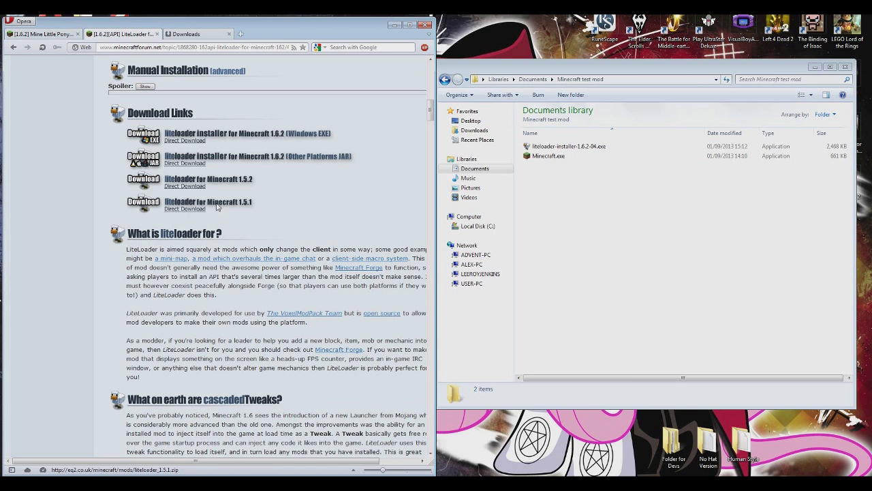
left_click(229, 34)
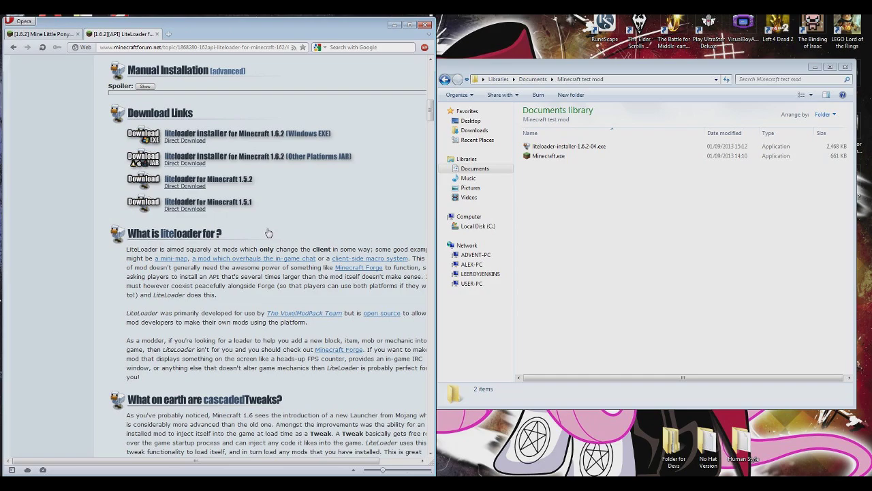
scroll(269, 233, "up", 10)
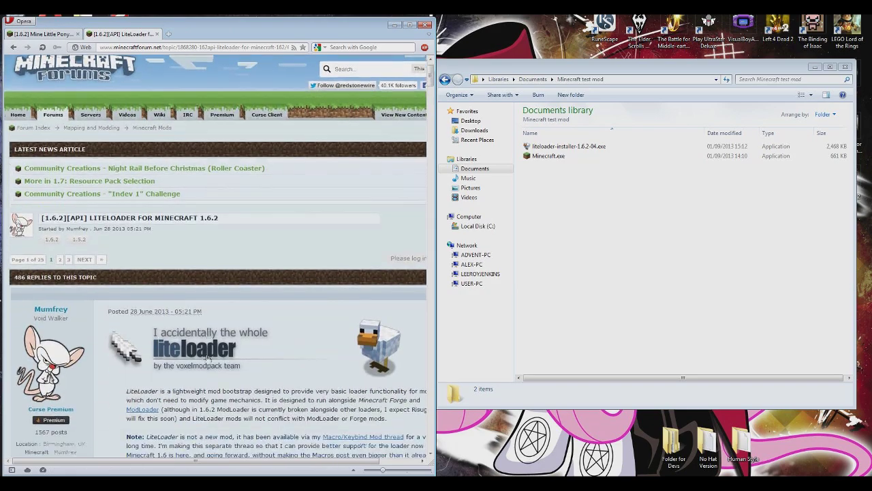
scroll(207, 357, "down", 3)
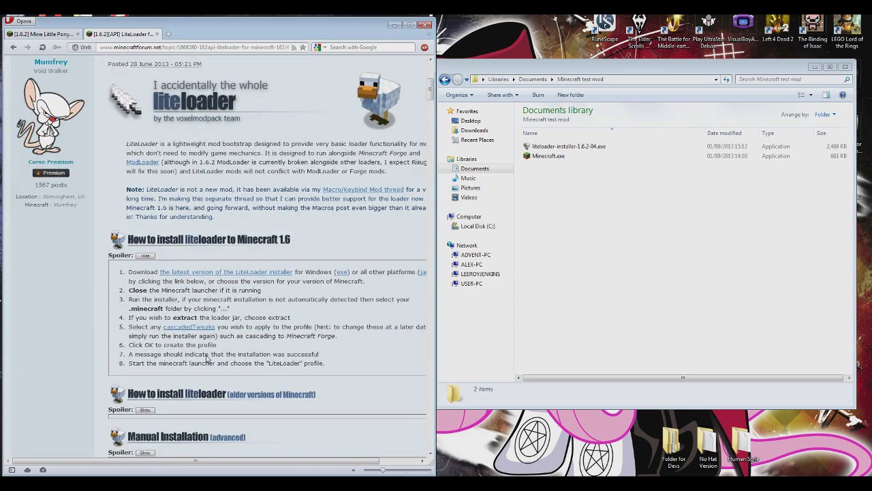
scroll(207, 357, "down", 2)
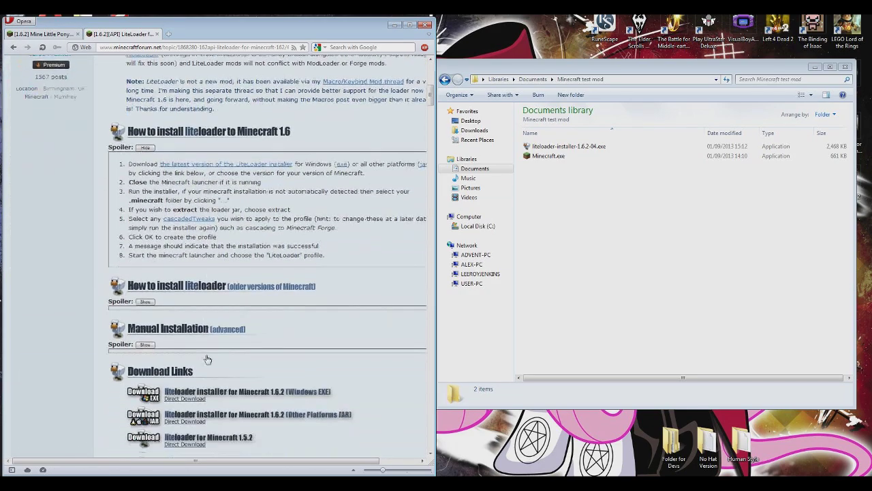
Run liteloader-installer-1.6.2-04.exe and install the LiteLoader 1.6.2_04 client profile.
double_click(588, 148)
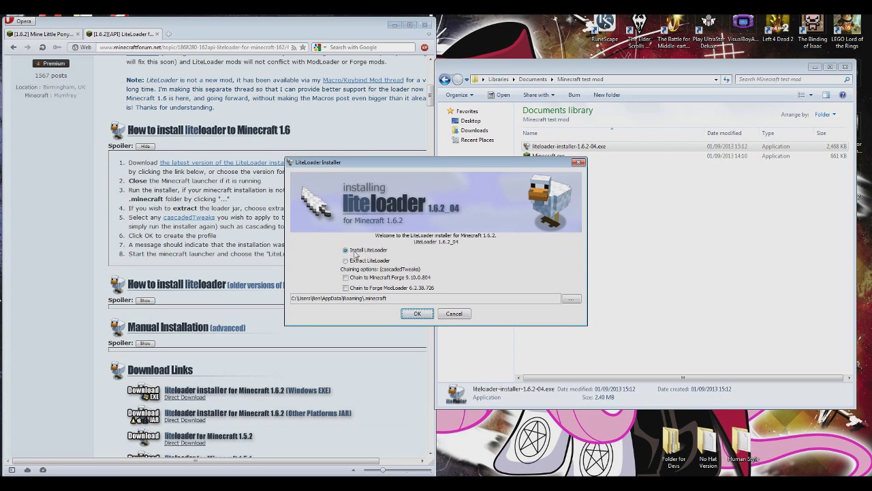
left_click(417, 314)
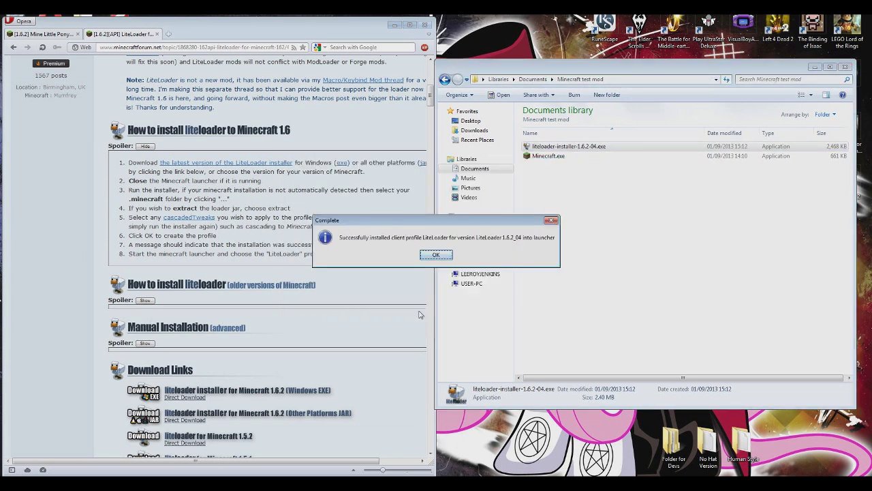
left_click(435, 256)
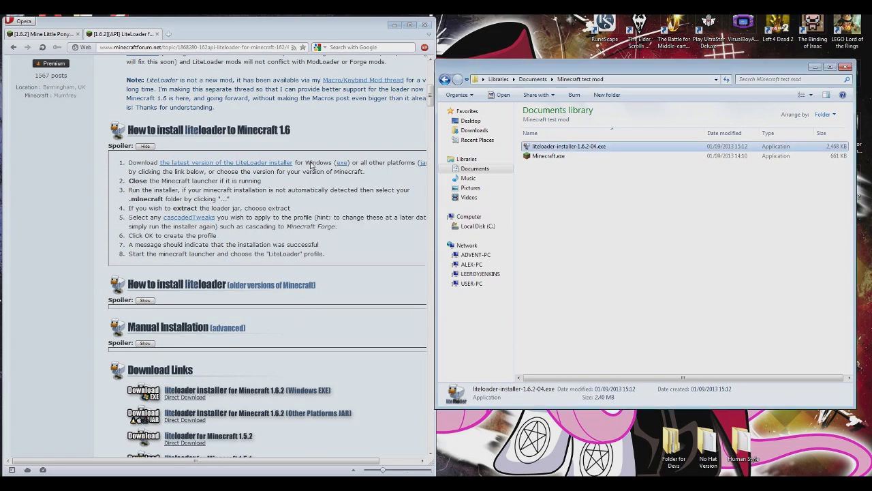
Open the Mine Little Pony mod's download page from its forum thread.
left_click(42, 34)
scroll(208, 233, "down", 10)
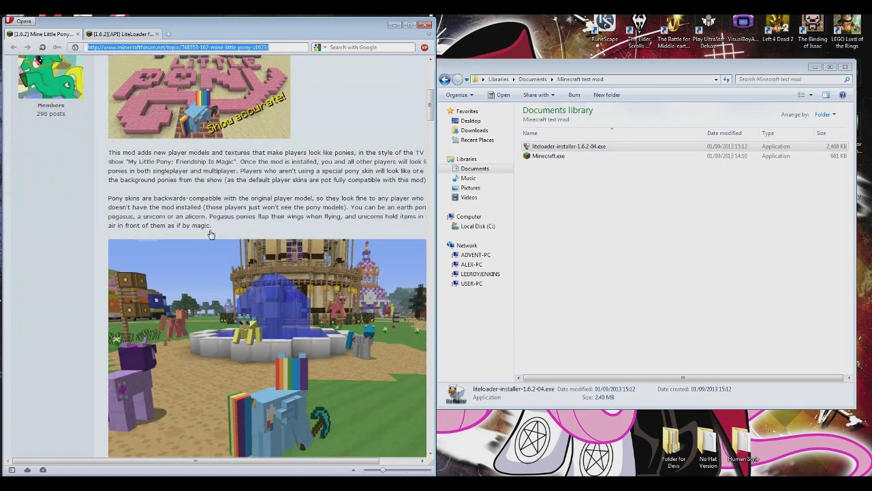
scroll(141, 214, "down", 5)
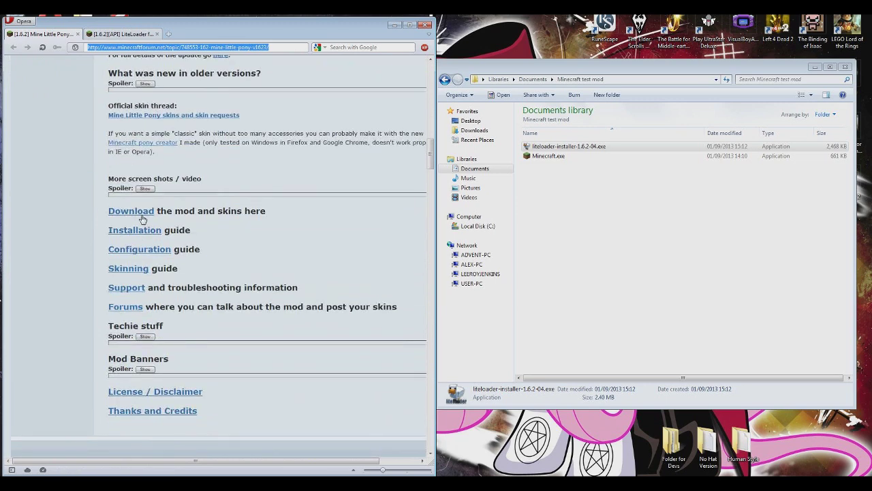
left_click(142, 214)
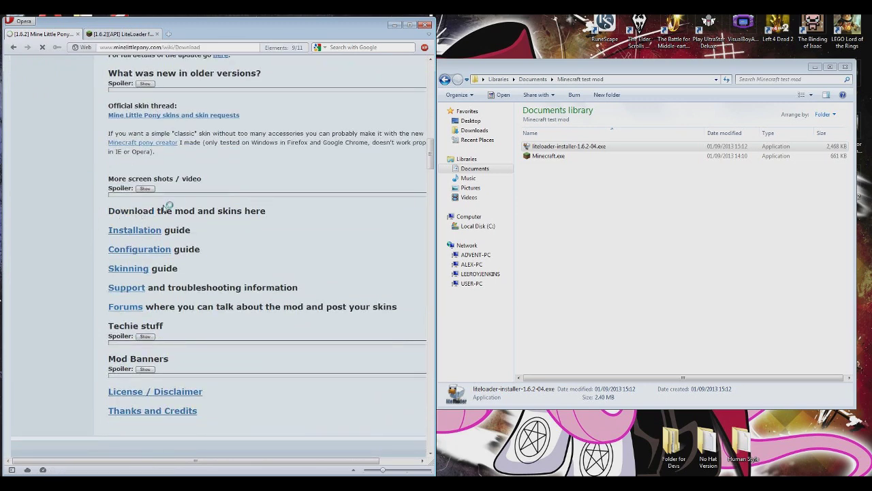
Save mod_minelp_1.6.2.3_mc1.6.2.litemod from minelittlepony.com into the Minecraft test mod folder.
scroll(162, 220, "down", 2)
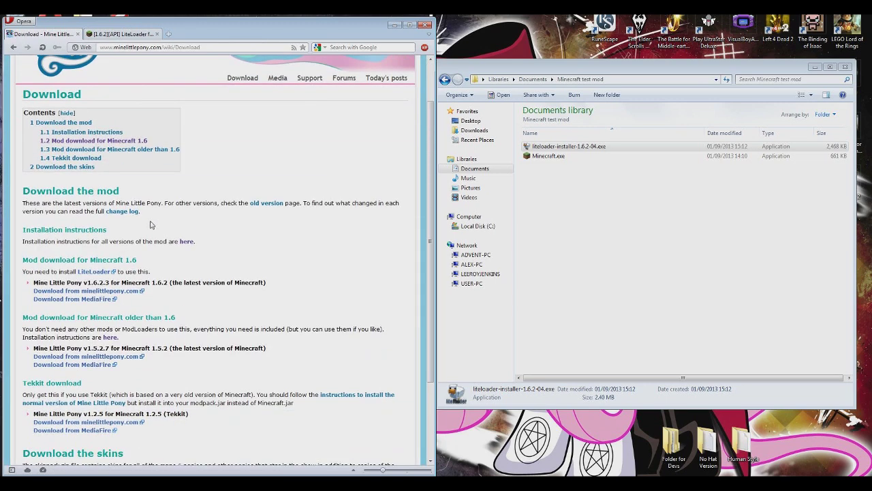
left_click(108, 294)
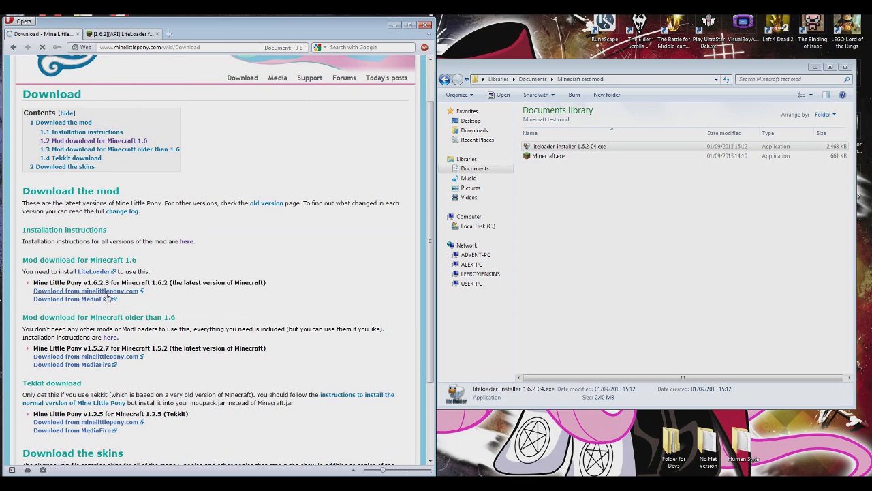
left_click(200, 279)
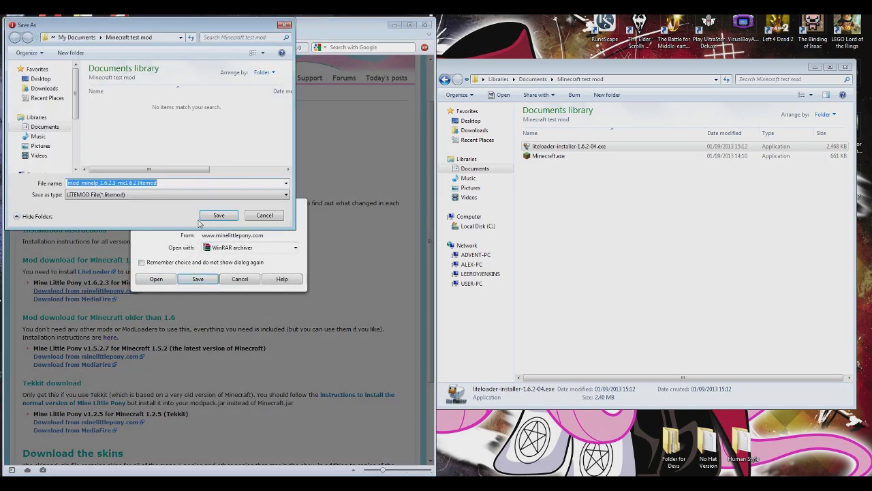
left_click(211, 215)
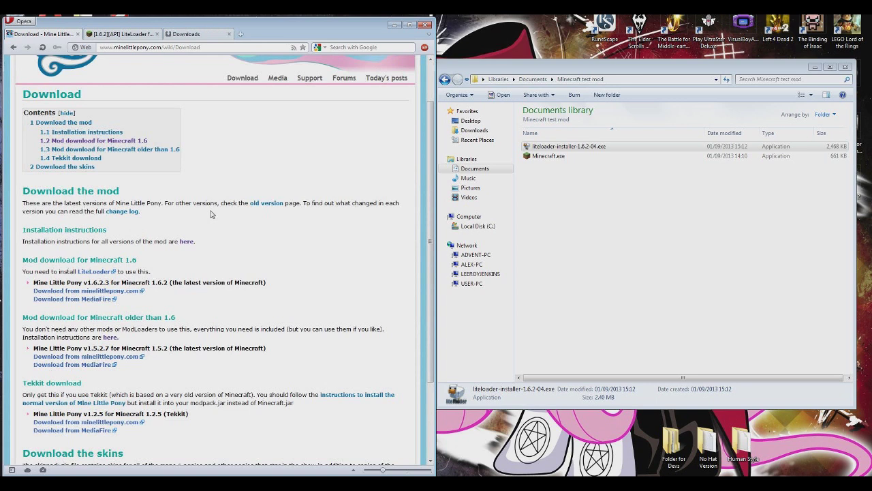
left_click(235, 34)
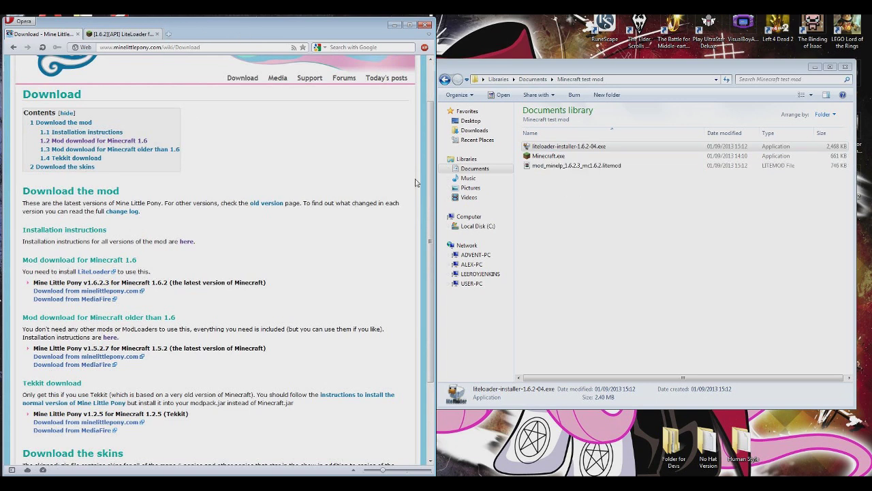
Open the .minecraft folder through the %data% Roaming folder.
key("super")
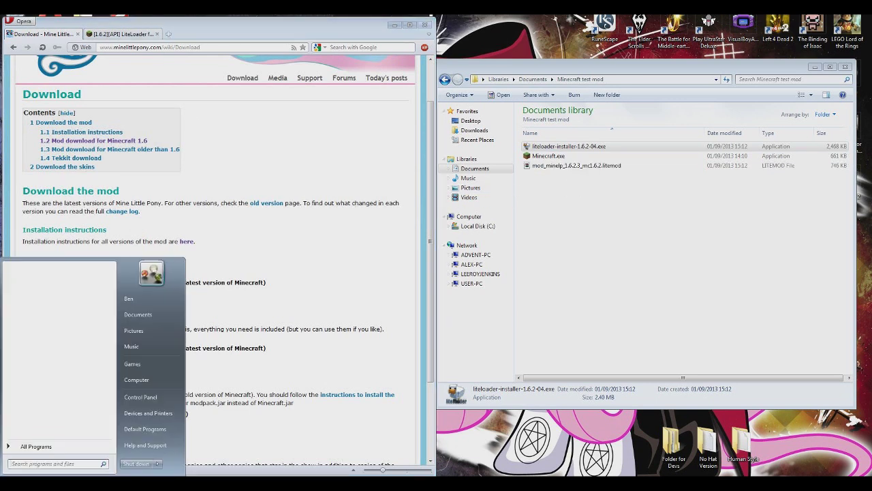
type("%app")
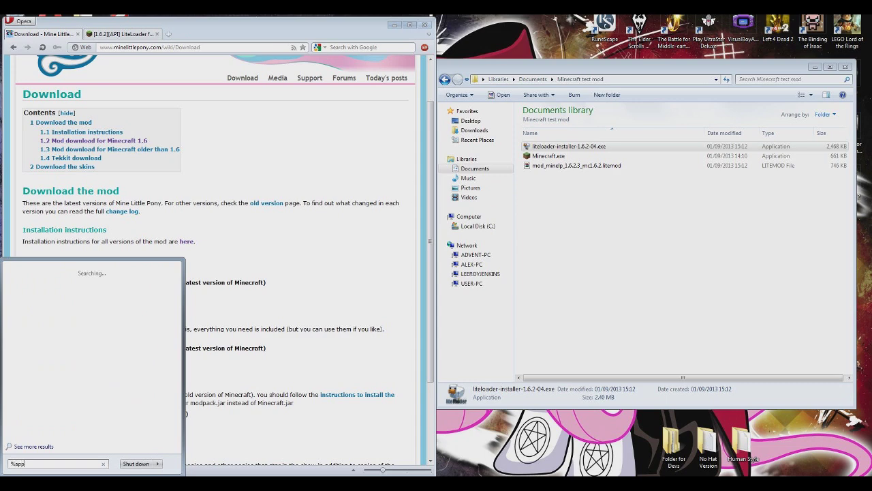
type("data%")
key("Return")
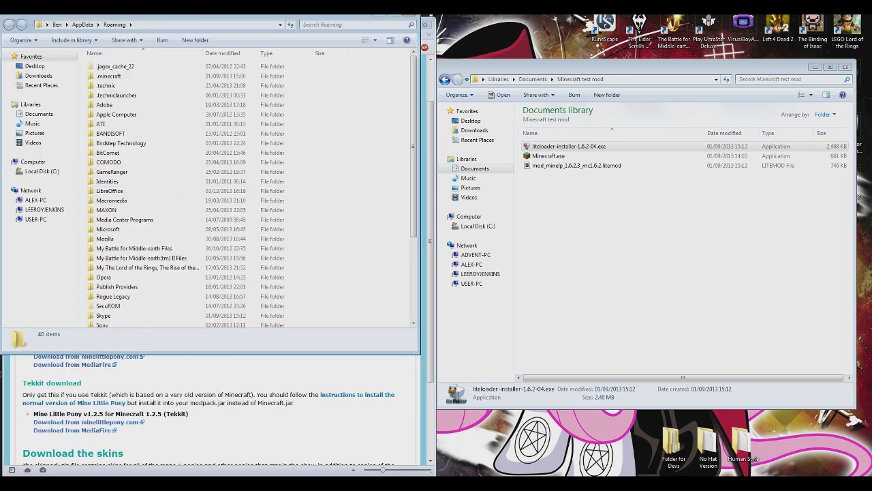
double_click(144, 77)
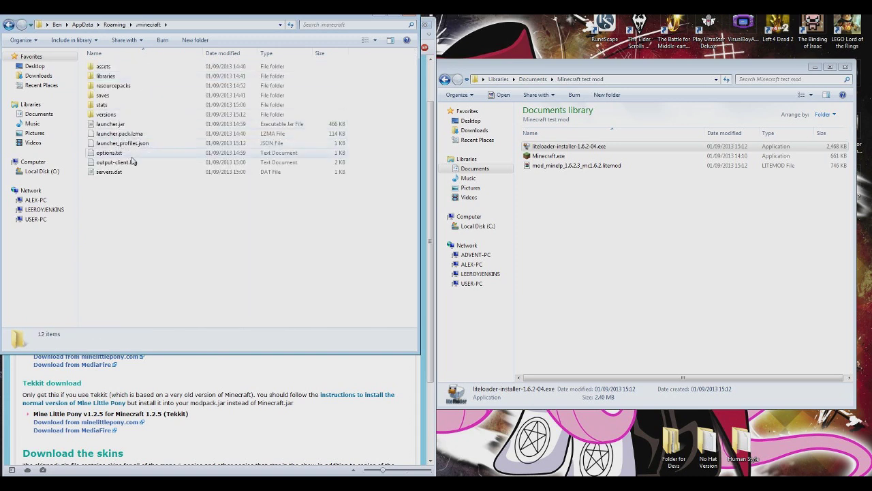
Open launcher.jar in WinRAR and delete its META-INF folder.
right_click(142, 126)
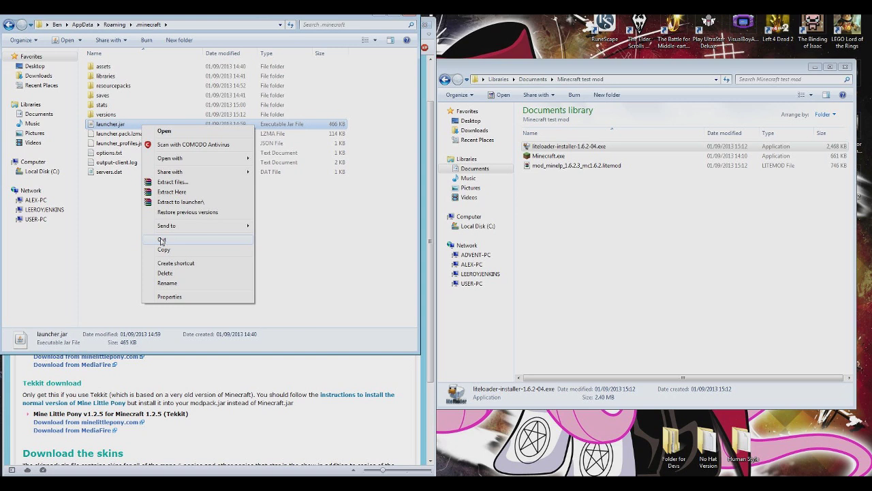
mouse_move(201, 161)
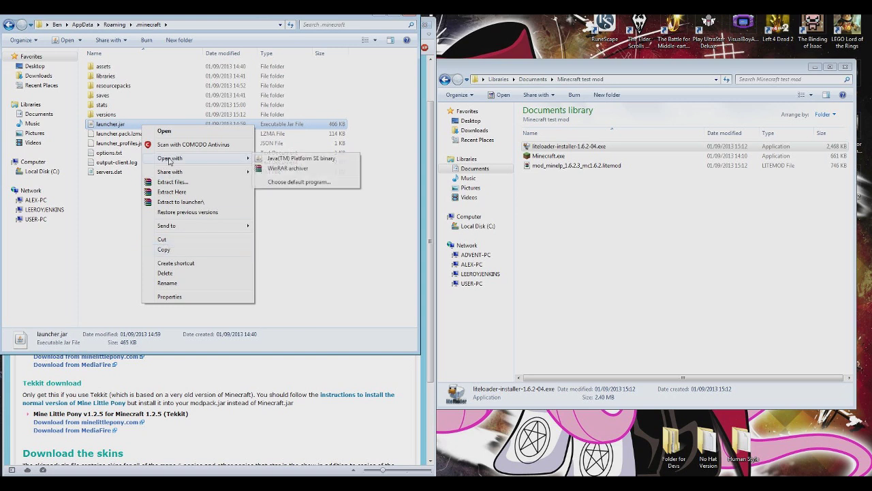
left_click(292, 169)
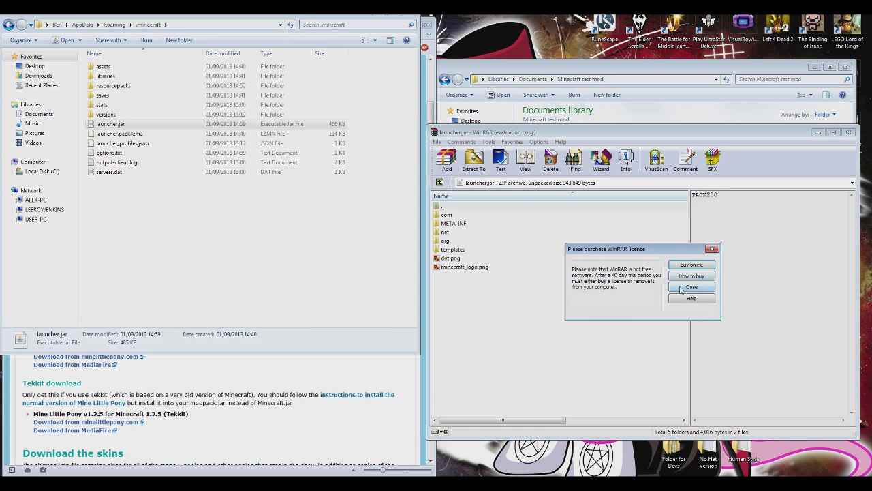
left_click(681, 287)
left_click(466, 224)
key("Delete")
key("Return")
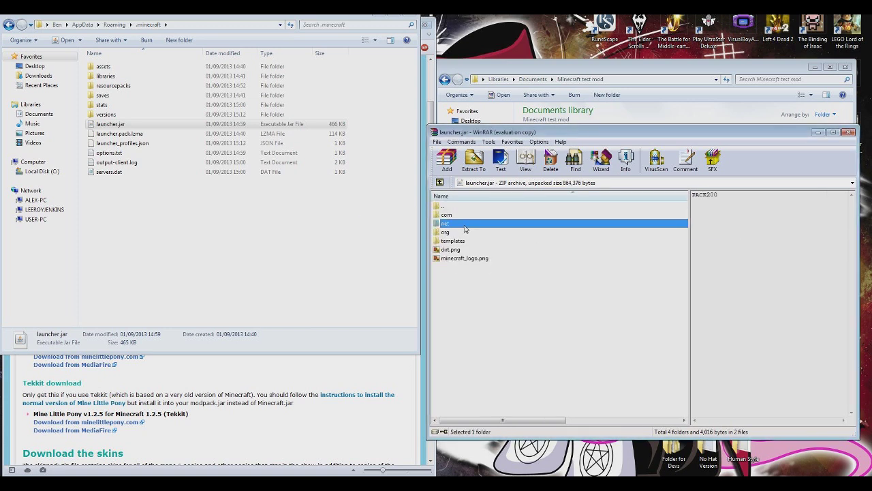
left_click(849, 131)
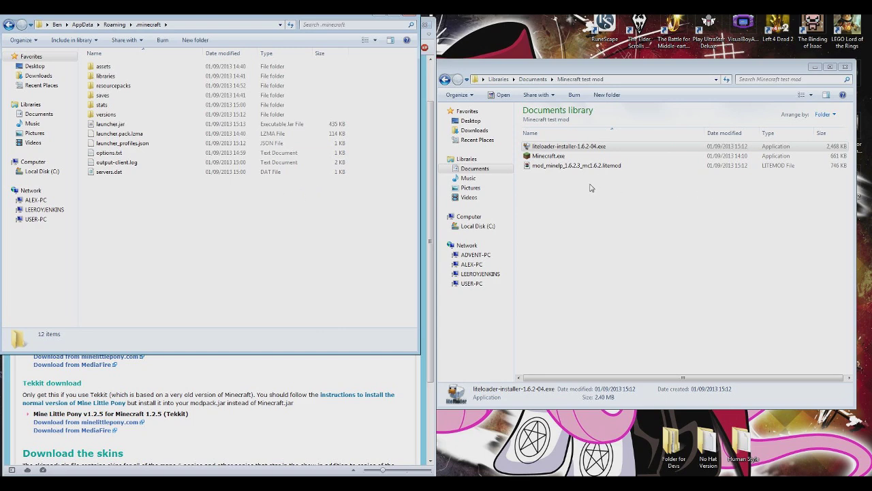
Create a new folder named Mod in .minecraft.
left_click_drag(283, 17, 276, 62)
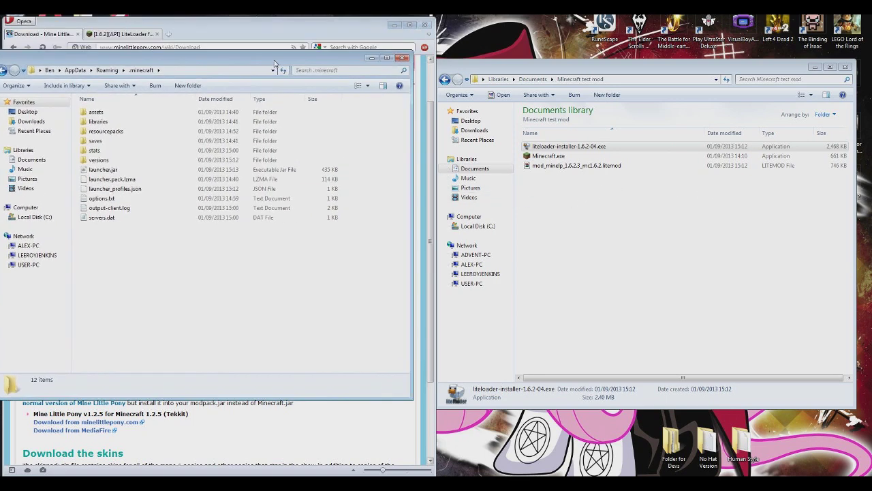
key("ctrl+shift+n")
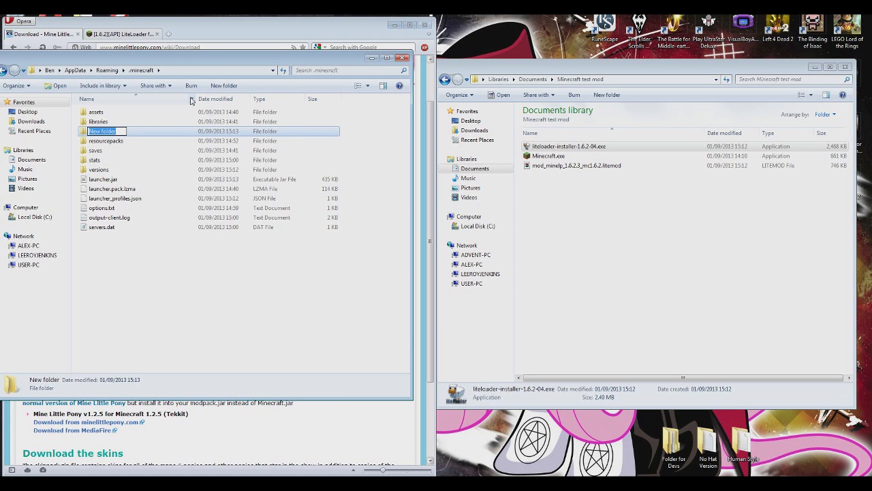
type("Mod")
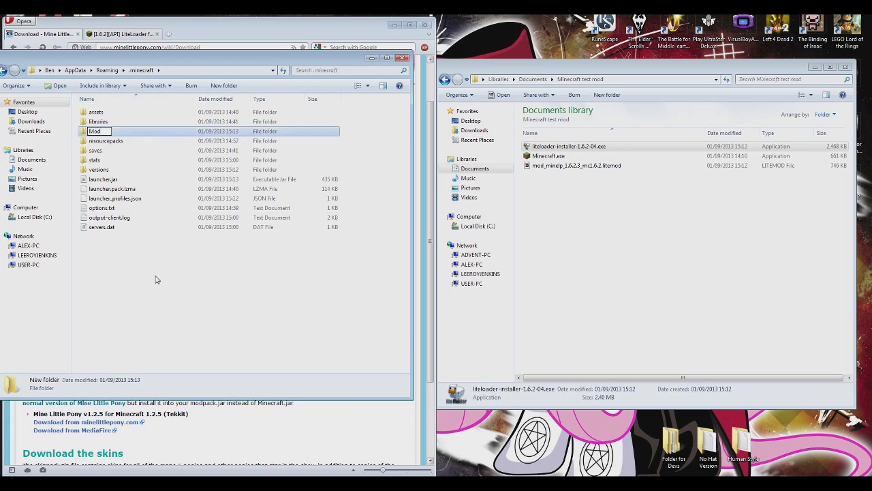
key("Return")
Rename the new folder to lowercase mods.
right_click(151, 129)
left_click(114, 134)
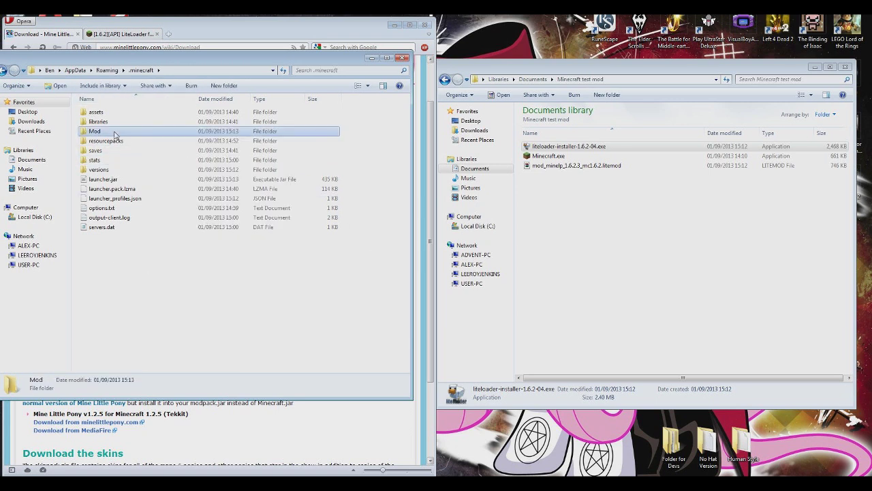
right_click(115, 134)
left_click(144, 340)
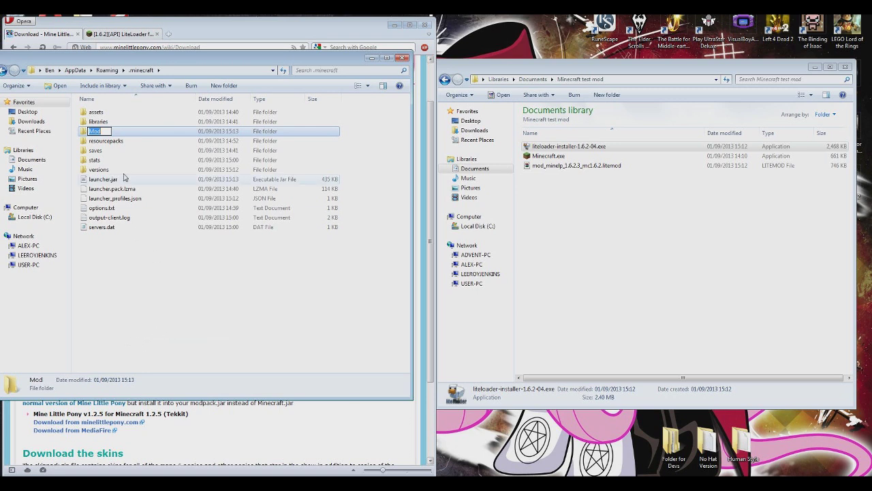
type("Mods")
left_click(161, 262)
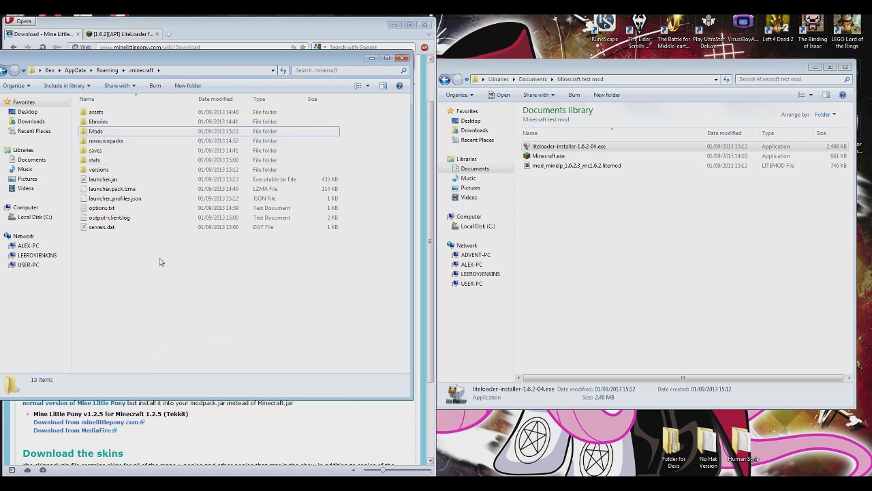
left_click(97, 132)
right_click(101, 134)
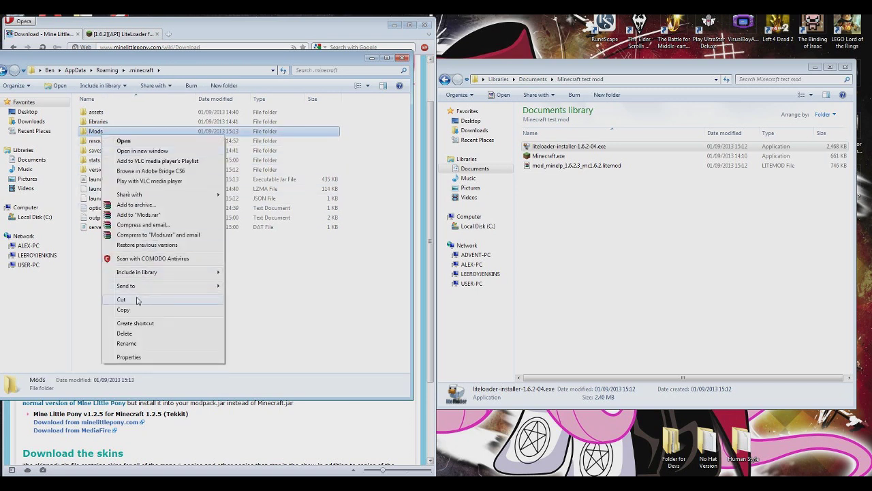
left_click(132, 347)
type("mods")
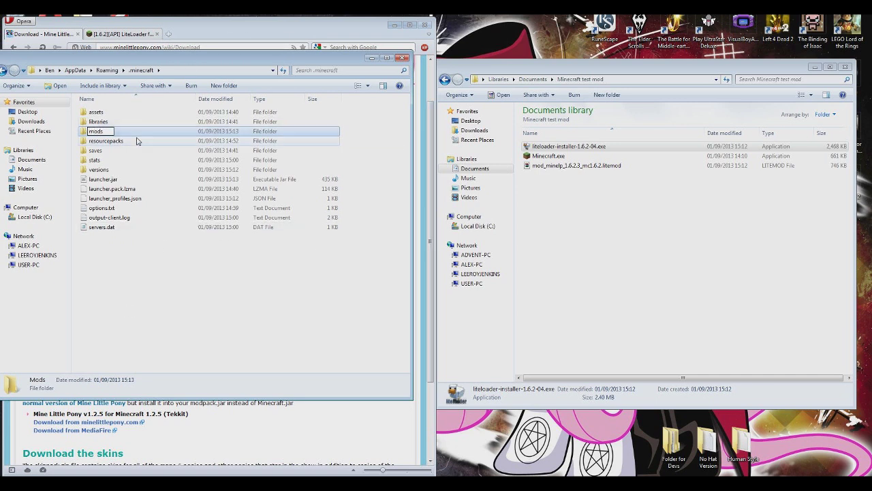
key("Return")
Move mod_minelp_1.6.2.3_mc1.6.2.litemod into the mods folder.
double_click(111, 133)
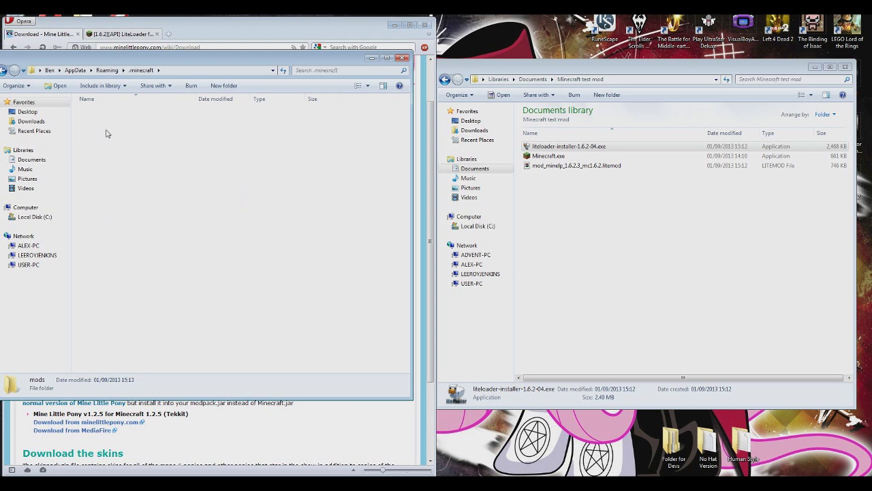
left_click(583, 168)
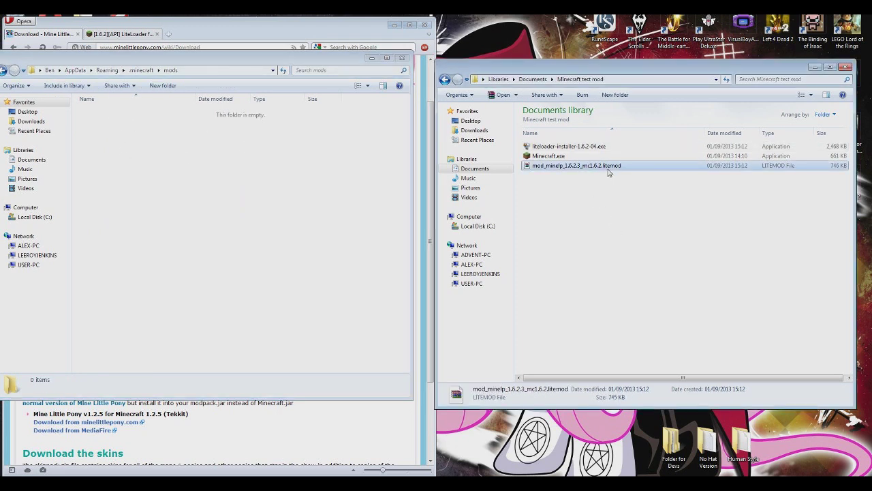
left_click_drag(279, 177, 276, 178)
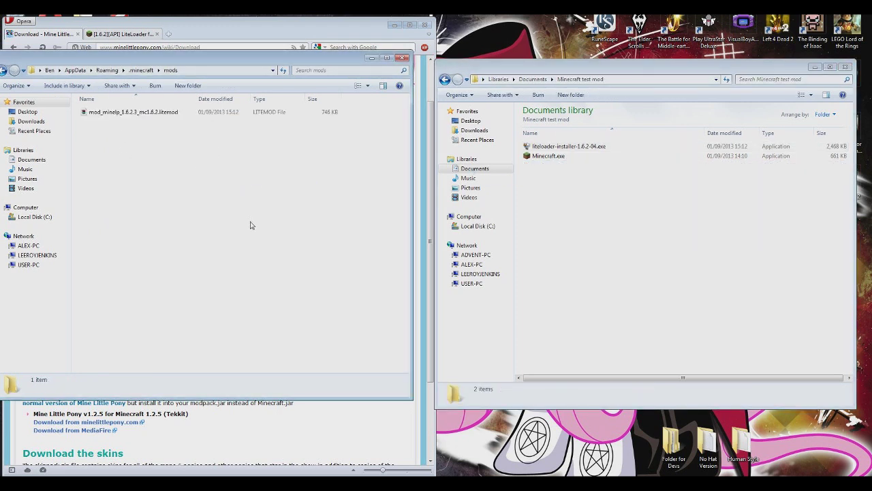
left_click(402, 58)
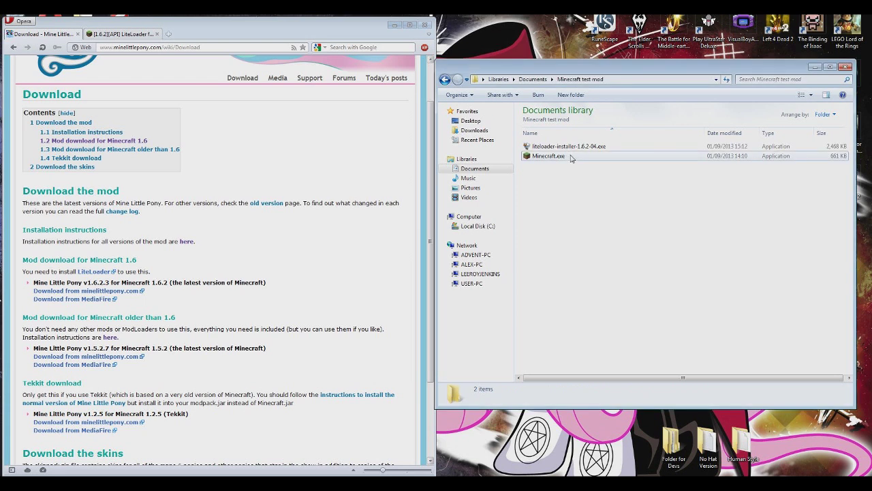
Start Minecraft.exe and play using the LiteLoader 1.6.2 profile.
double_click(571, 156)
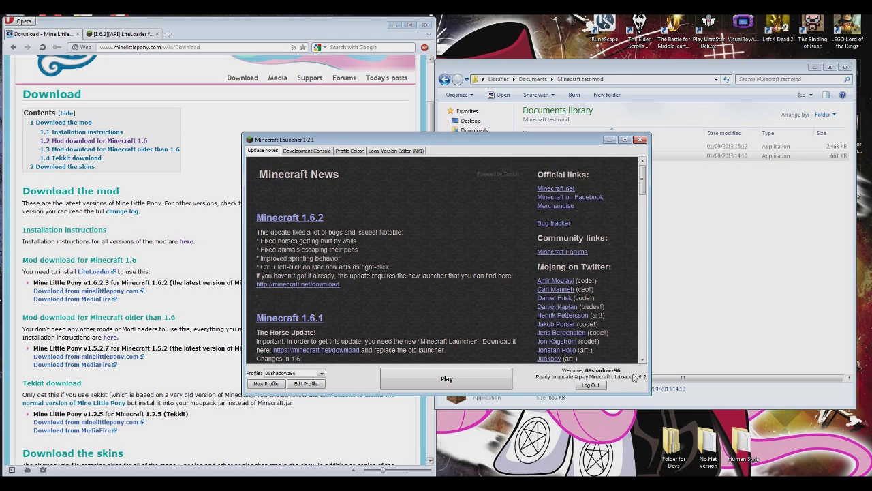
left_click(475, 379)
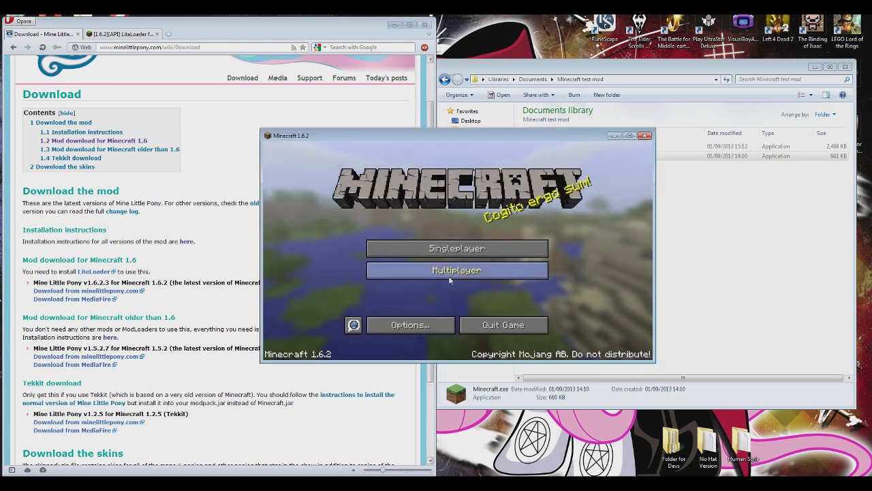
Open Multiplayer and join the saved Minecraft Server.
left_click(448, 273)
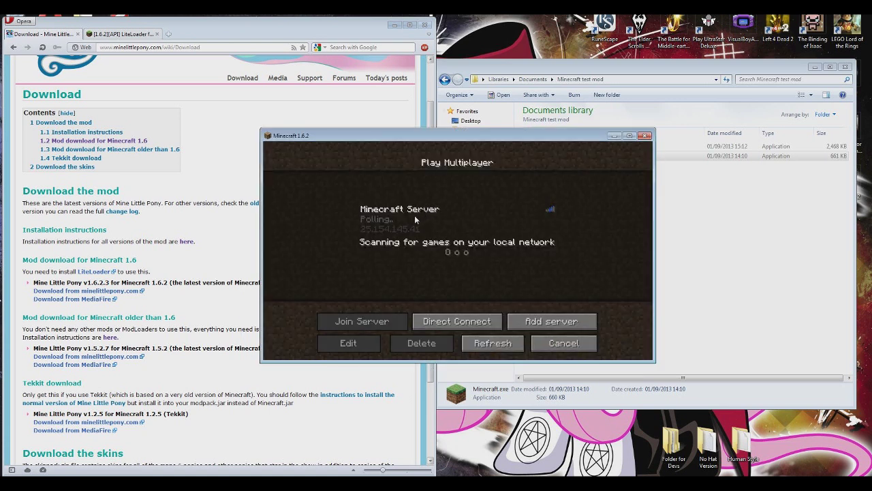
left_click(388, 300)
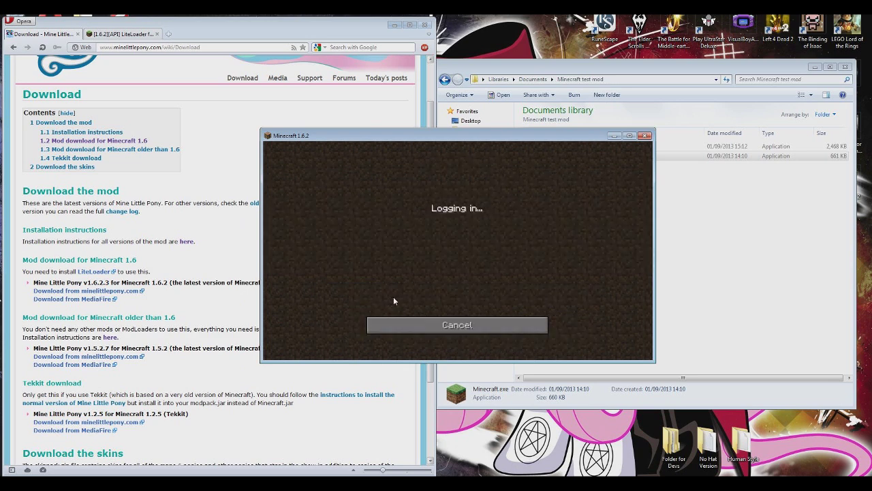